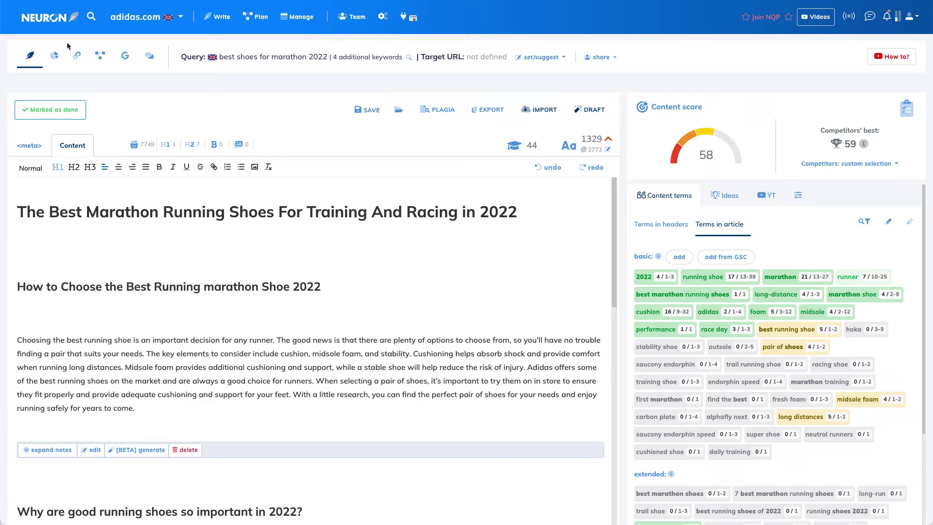
Generate internal links ideas for the "best shoes for marathon 2022" query.
click(77, 58)
click(485, 113)
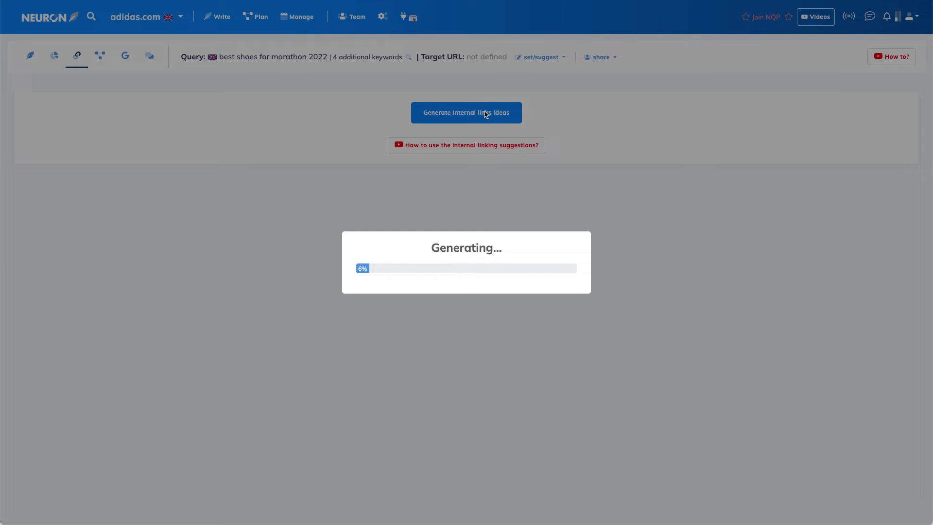
Examine the anchors to consider and the suggested internal link URLs, including the overpronation and Cyber Monday shoe pages.
scroll(484, 114, down, 3)
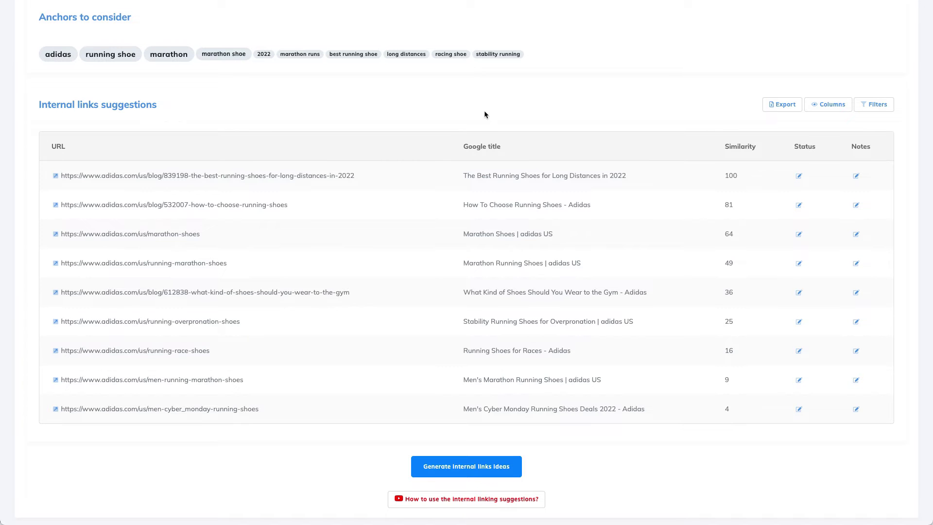
scroll(461, 141, up, 2)
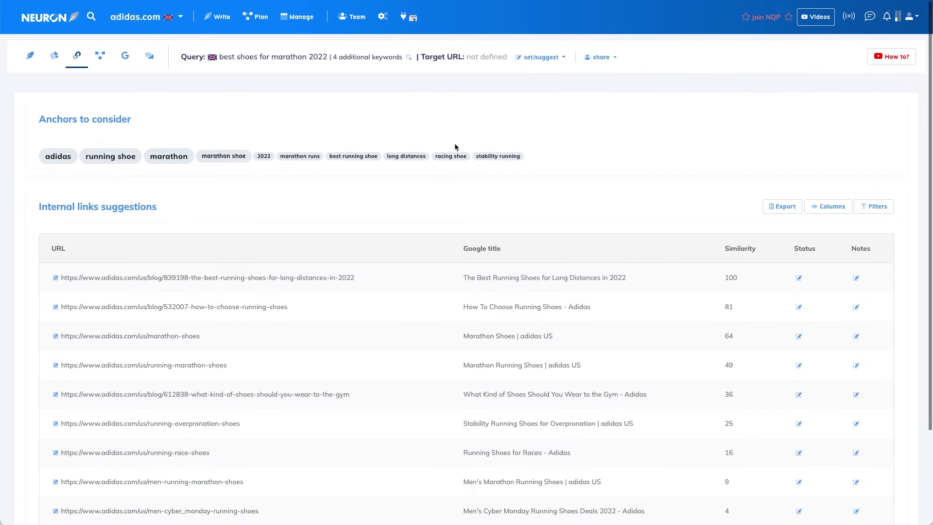
scroll(439, 155, down, 1)
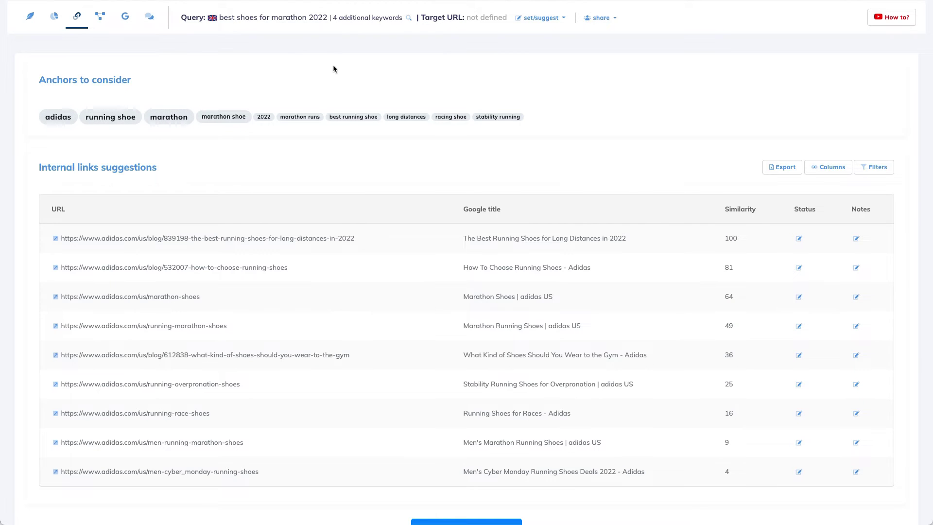
scroll(333, 65, down, 1)
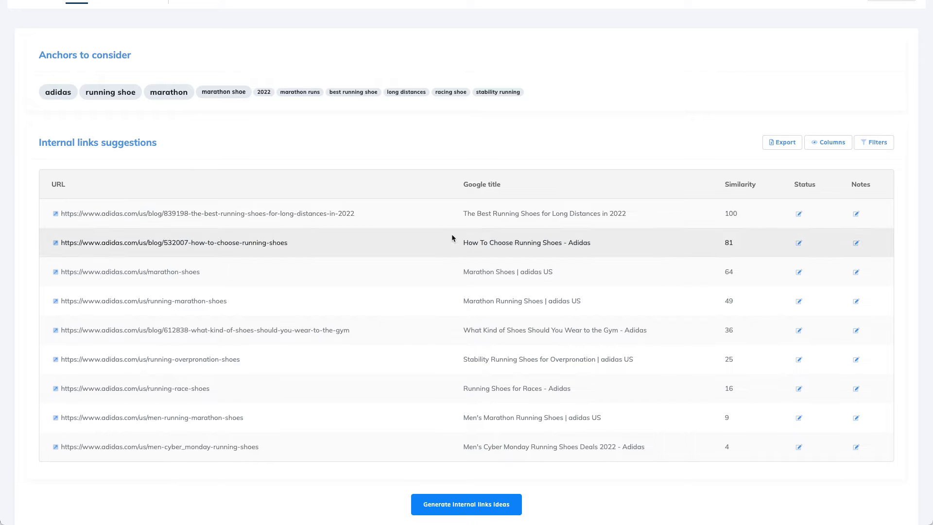
scroll(652, 198, up, 2)
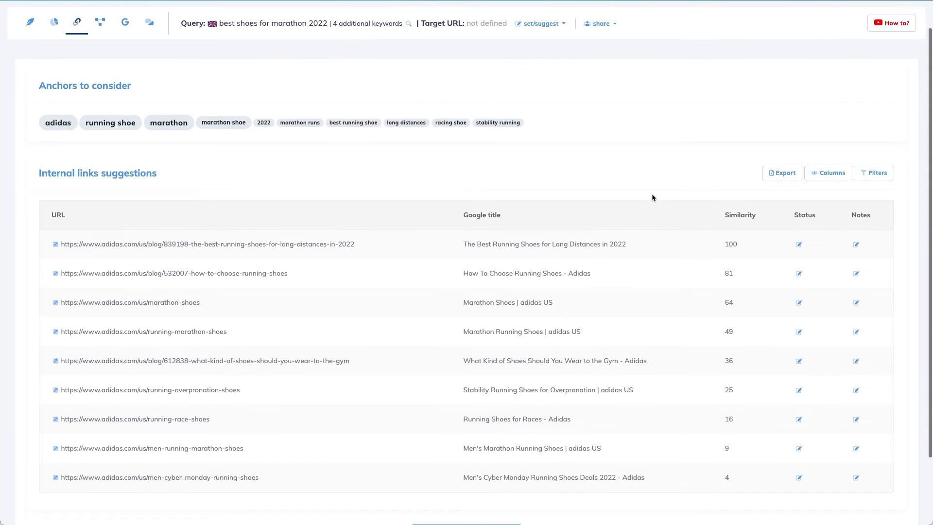
scroll(652, 198, down, 1)
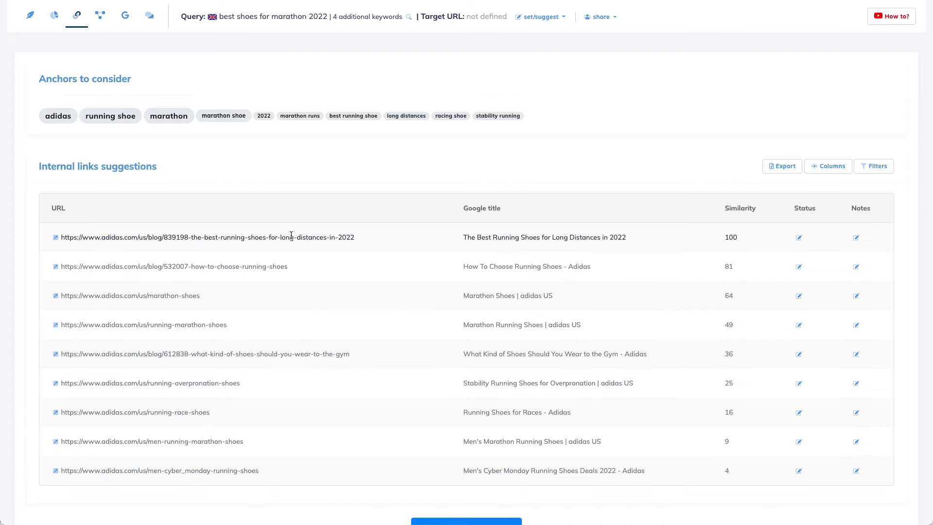
scroll(329, 239, up, 1)
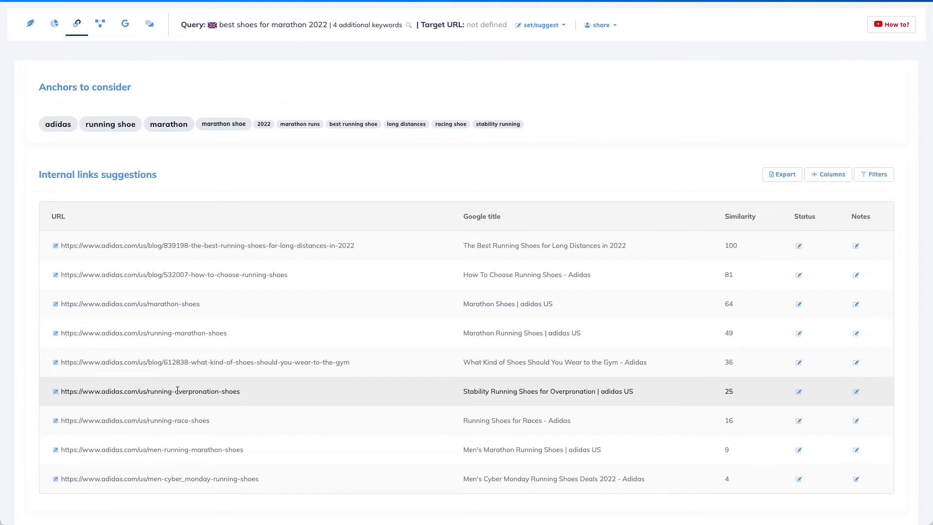
drag(177, 389, 215, 390)
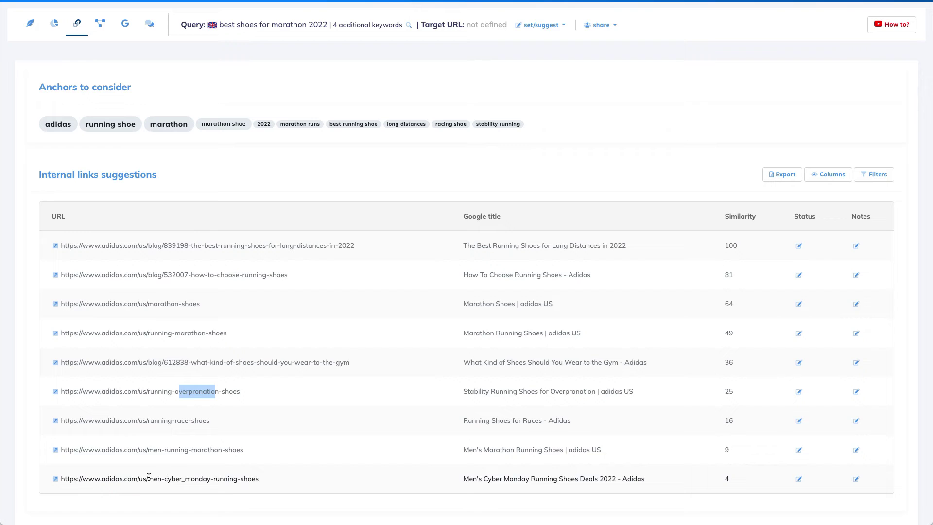
drag(148, 477, 279, 476)
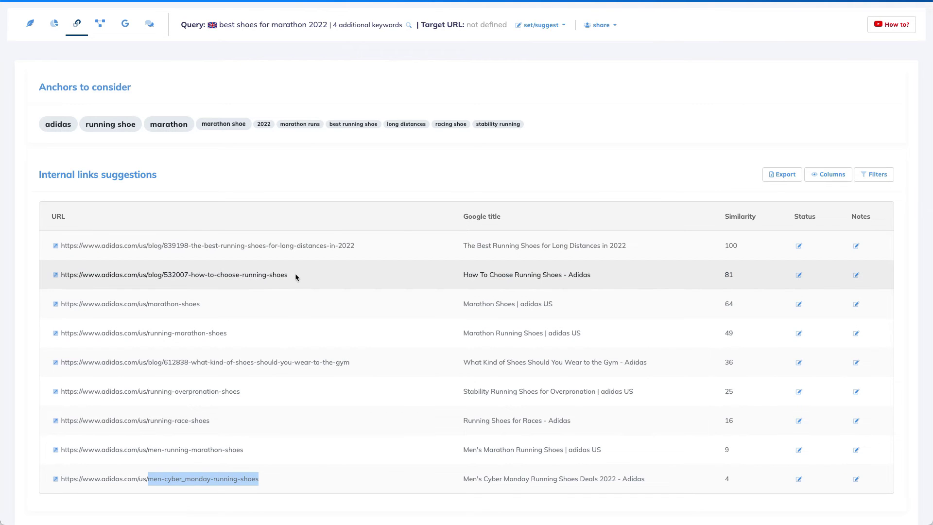
Copy the how-to-choose-running-shoes URL into the article under "how to buy good shoes for marathon?", introduced by "Check our previous artcile about:".
drag(295, 275, 69, 264)
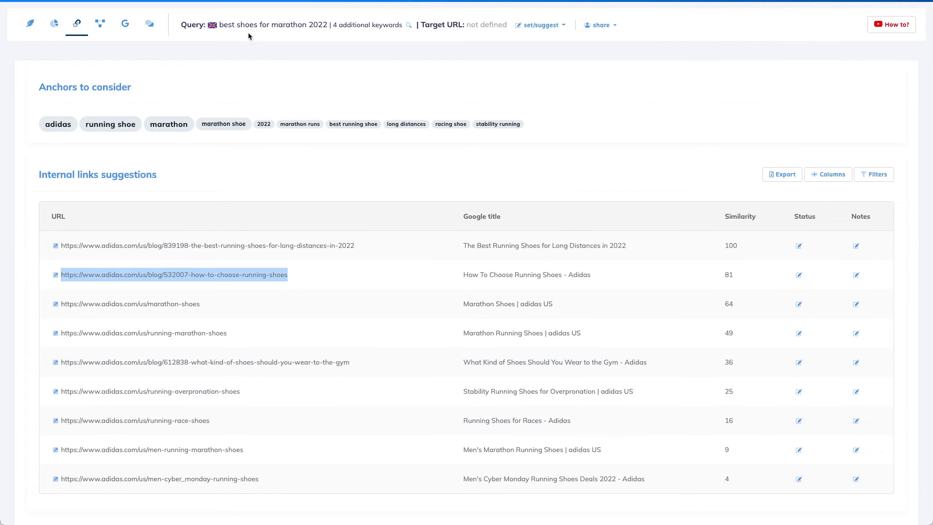
scroll(248, 60, up, 1)
click(40, 60)
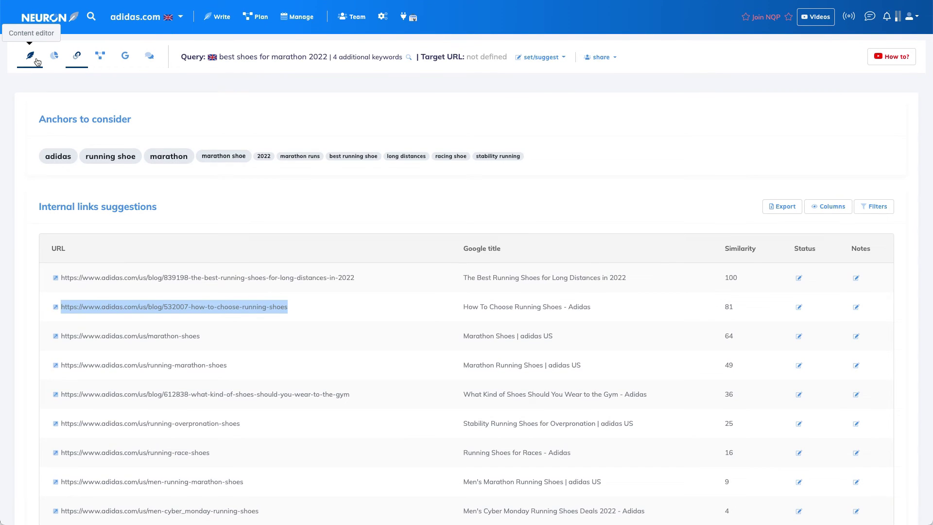
scroll(171, 343, down, 1)
scroll(171, 342, down, 1)
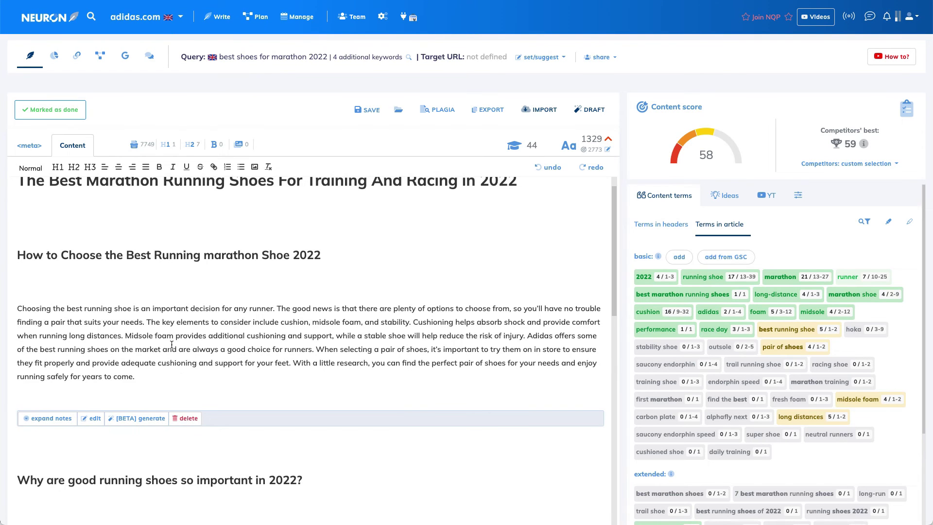
scroll(171, 344, down, 10)
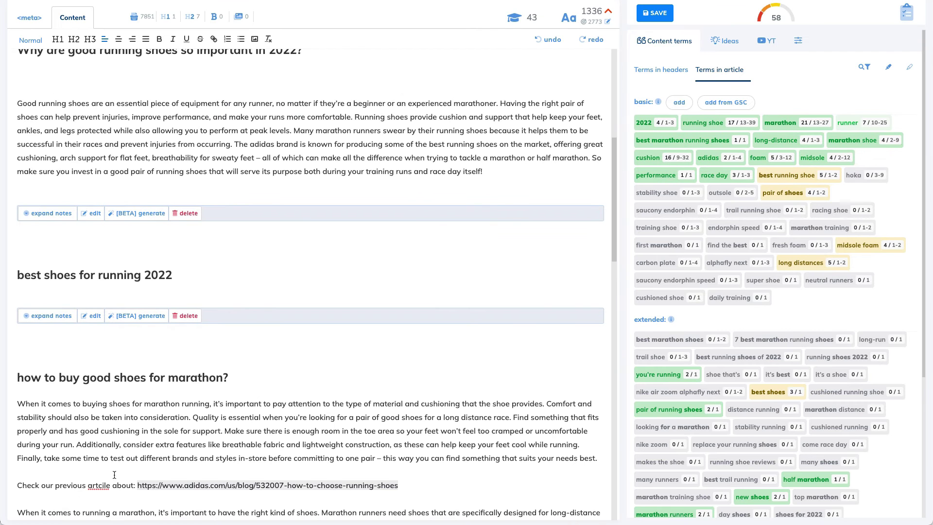
Turn the pasted URL into a hyperlink to its own address and insert an "i" into the misspelled word "artcile" before it.
double_click(138, 484)
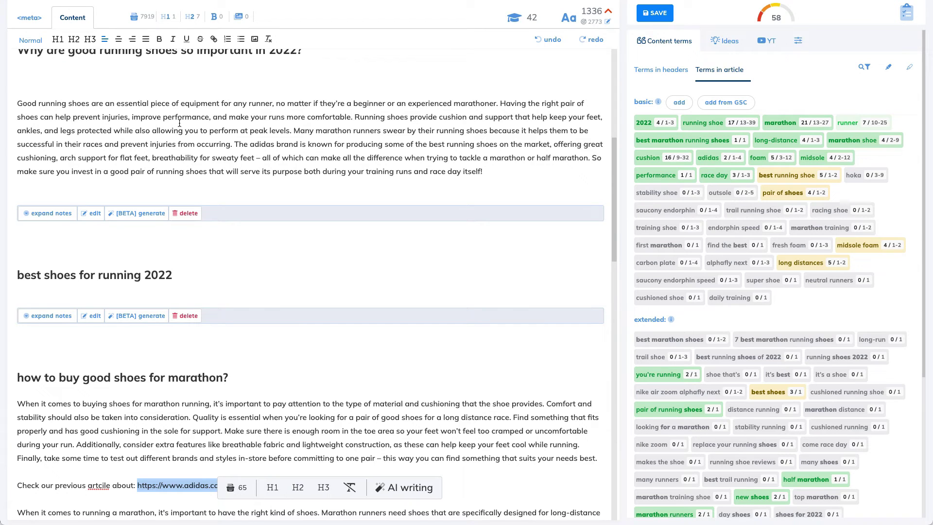
click(213, 39)
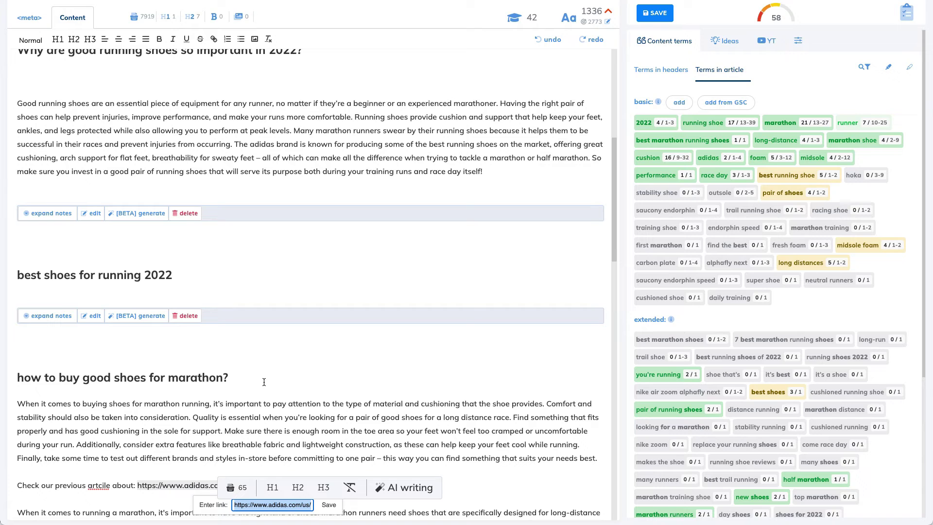
click(321, 505)
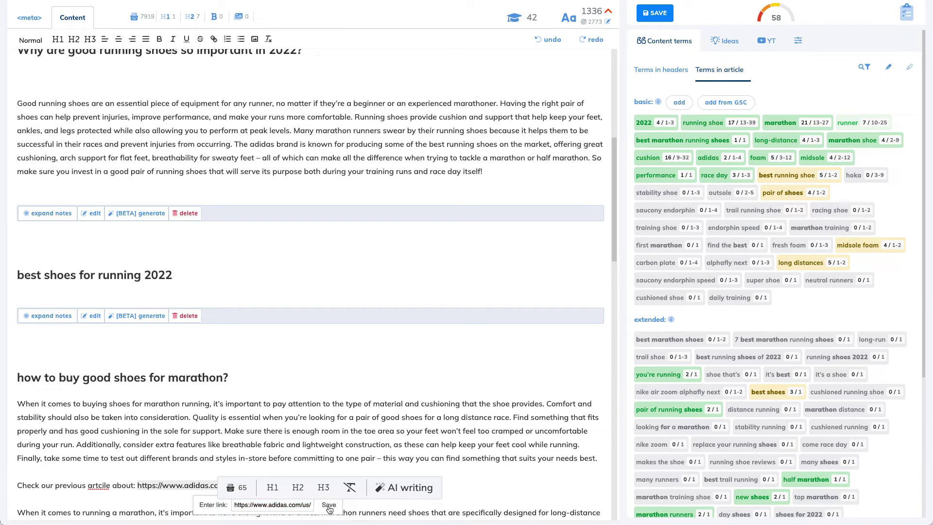
click(100, 485)
text(i)
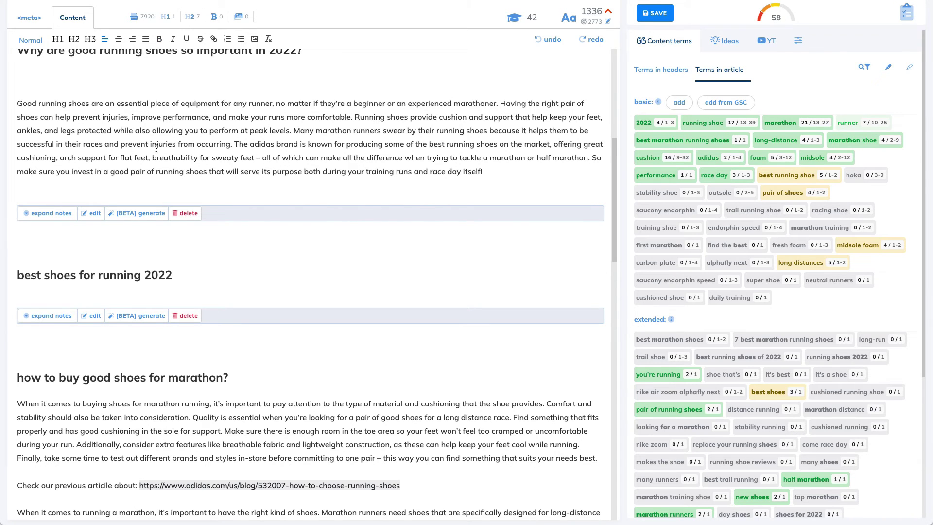
Set the status of the how-to-choose-running-shoes URL in the internal links suggestions to Done.
scroll(90, 108, up, 7)
scroll(90, 107, up, 3)
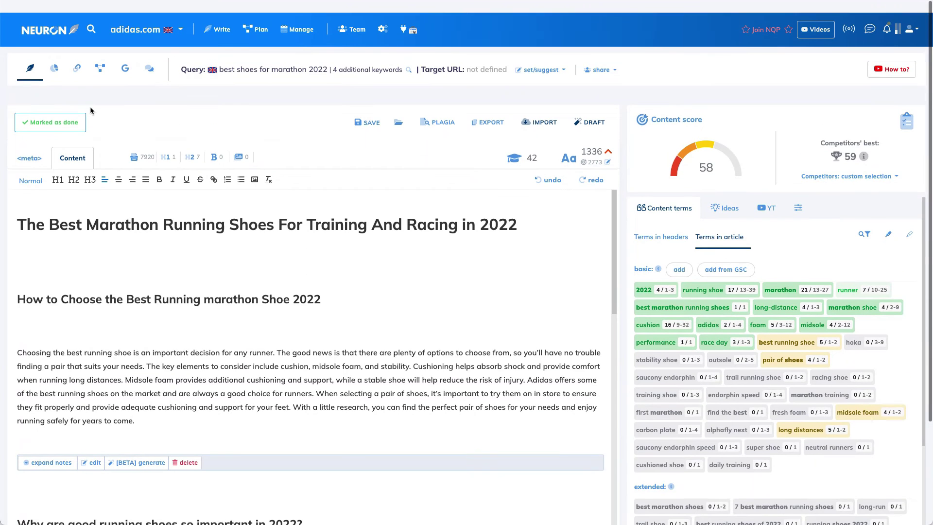
click(85, 59)
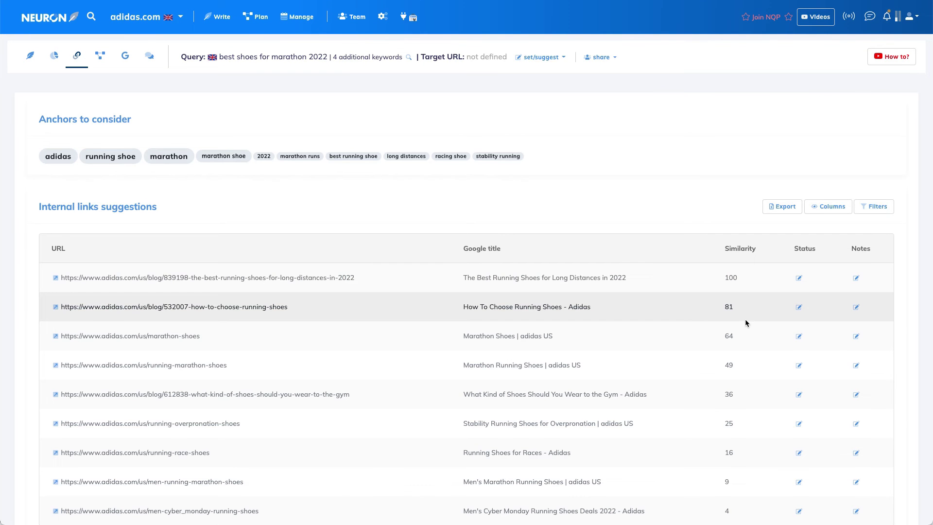
click(799, 307)
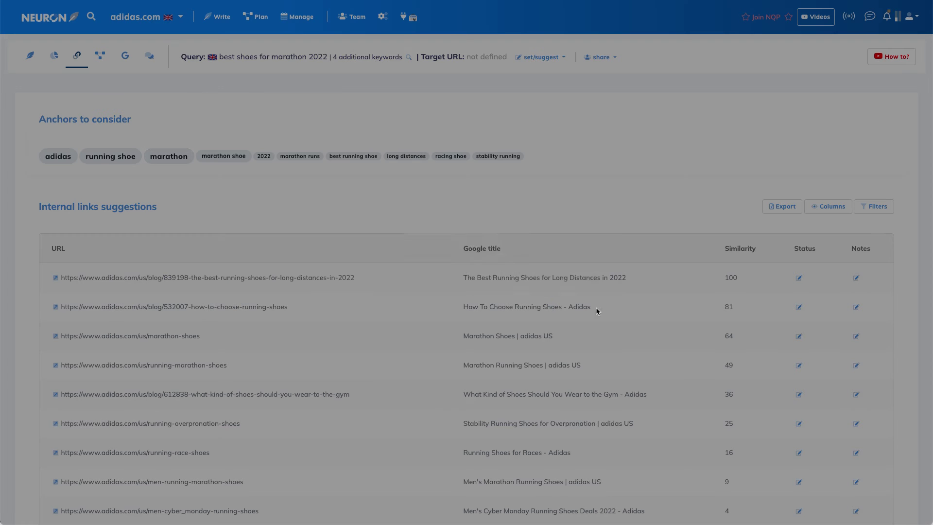
click(520, 272)
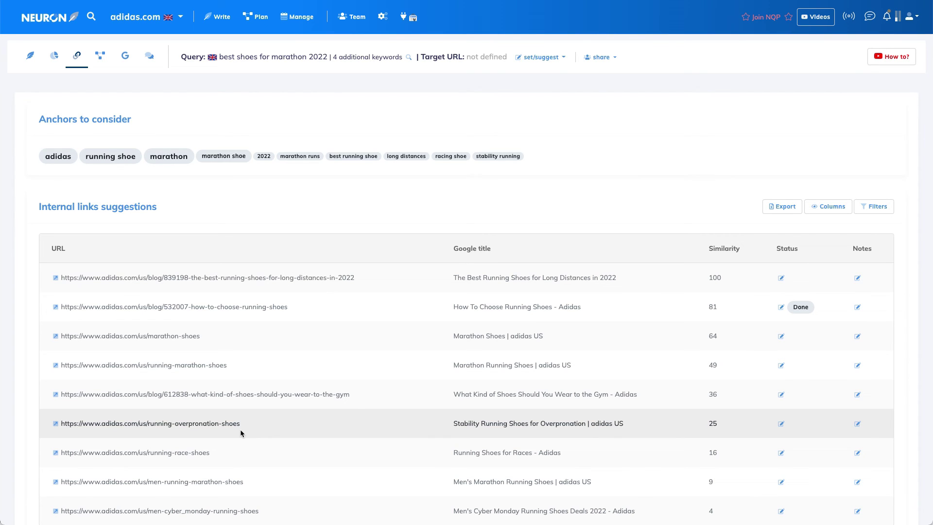
Mark the running-marathon-shoes link suggestion as TODO and add the note "Add a link to category page from H2 header".
drag(251, 421, 59, 423)
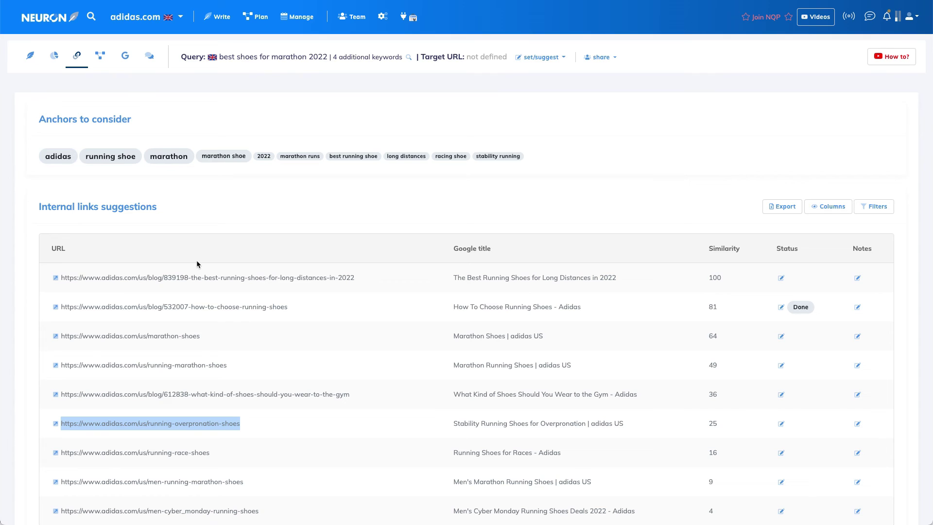
click(780, 365)
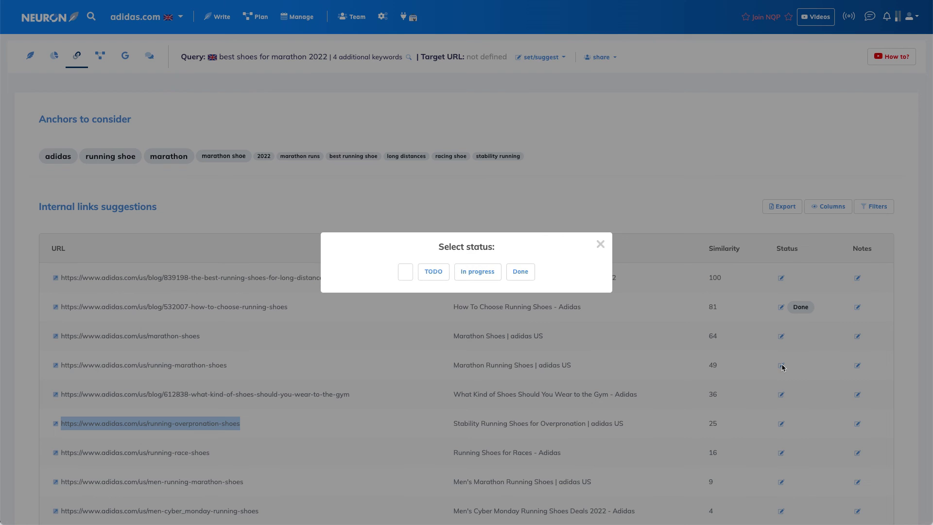
click(435, 272)
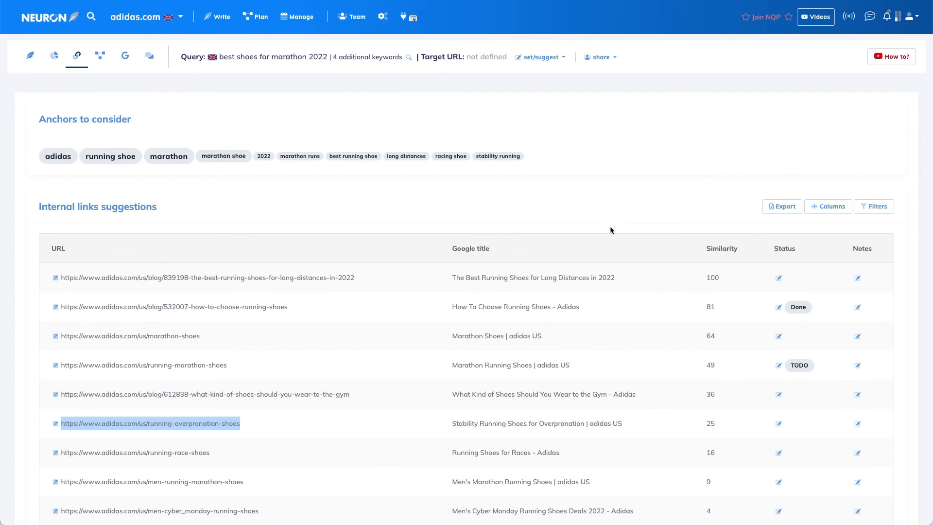
click(857, 365)
text(Add a link to category page)
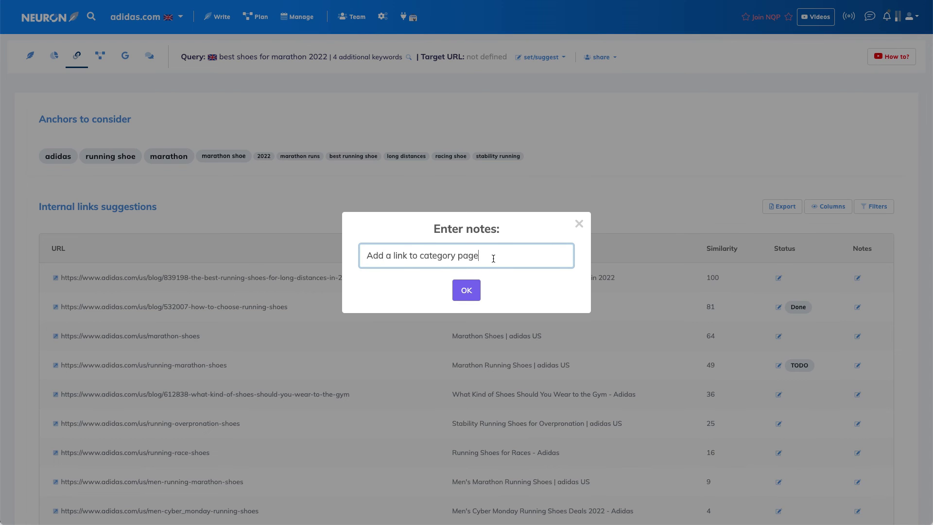
text(from H2 header)
click(467, 290)
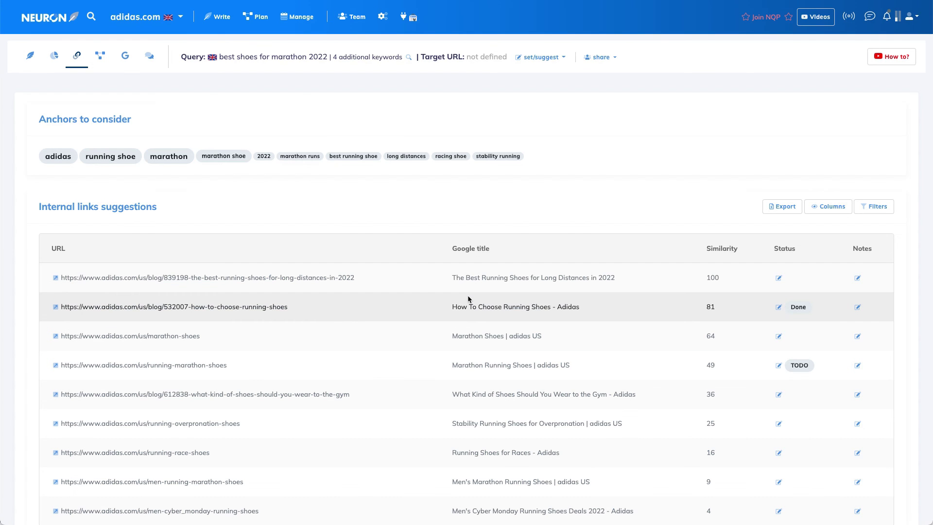